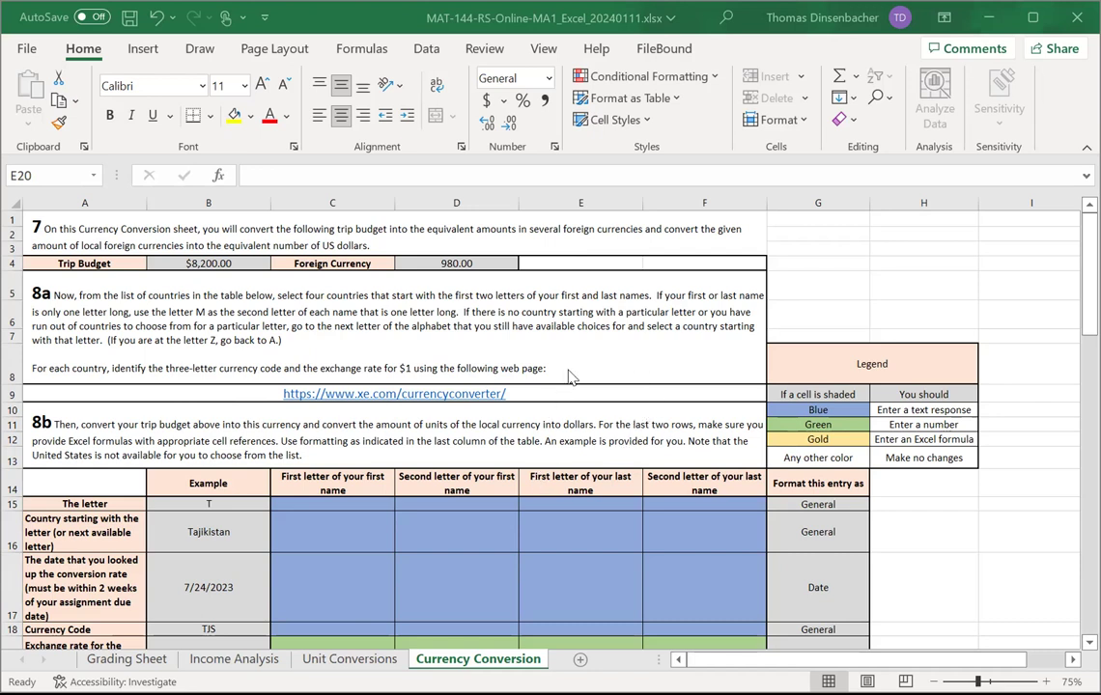
Enter the letters T, H, L and O across cells C15 to F15
click(339, 504)
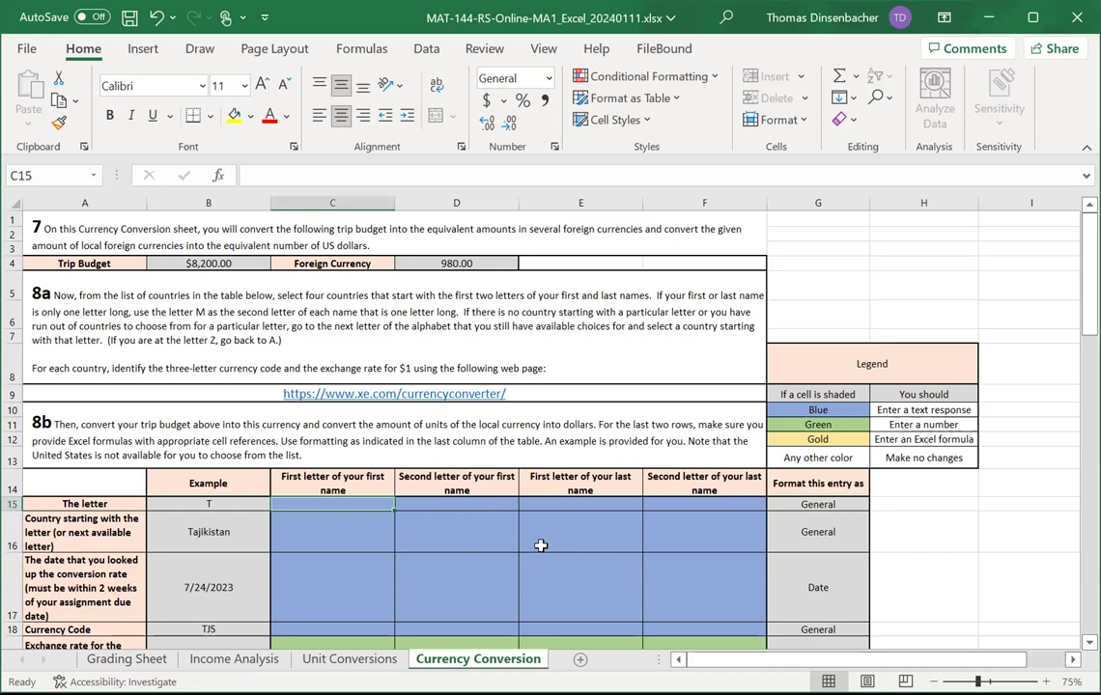
text(T)
key(Tab)
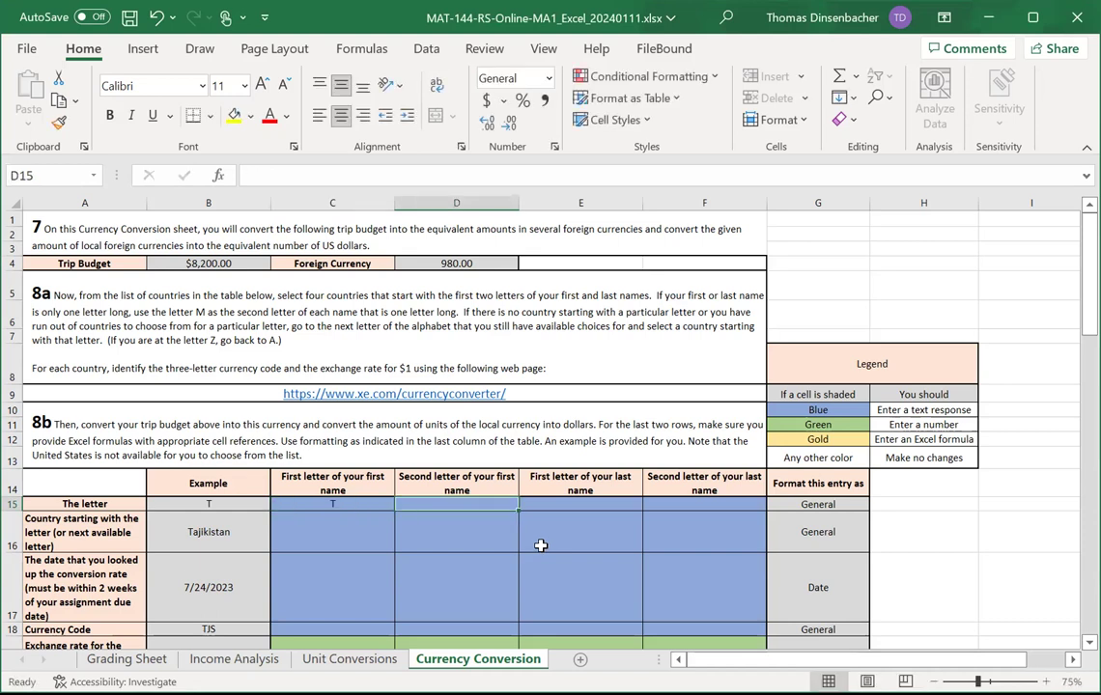
text(H)
key(Tab)
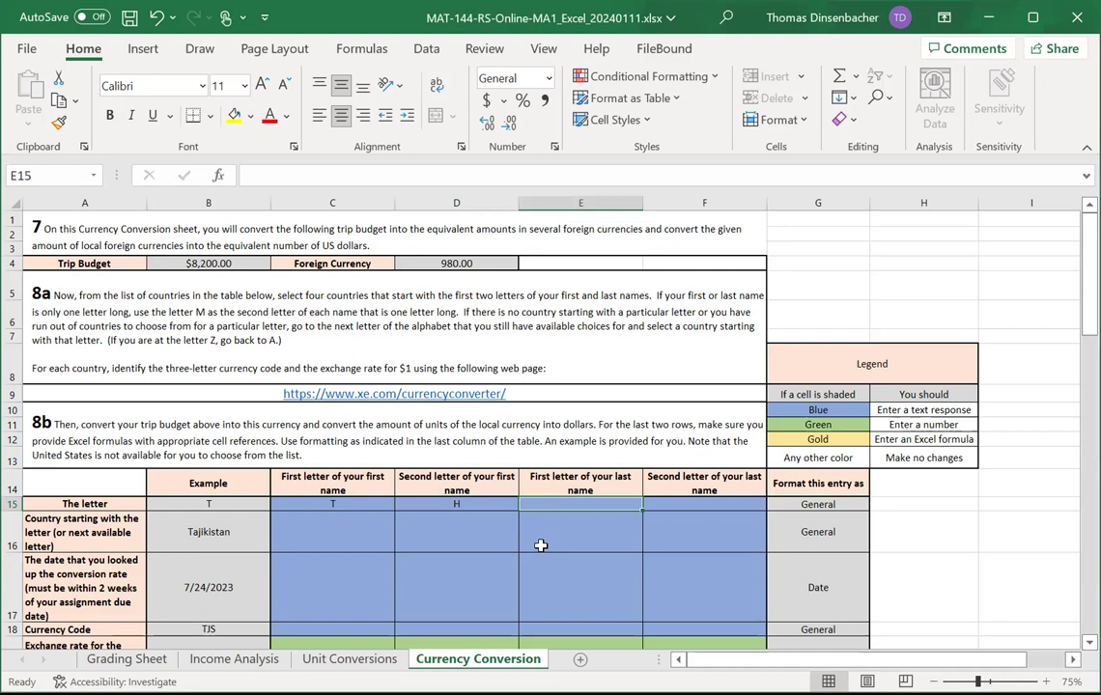
text(L)
key(Tab)
text(O)
key(Return)
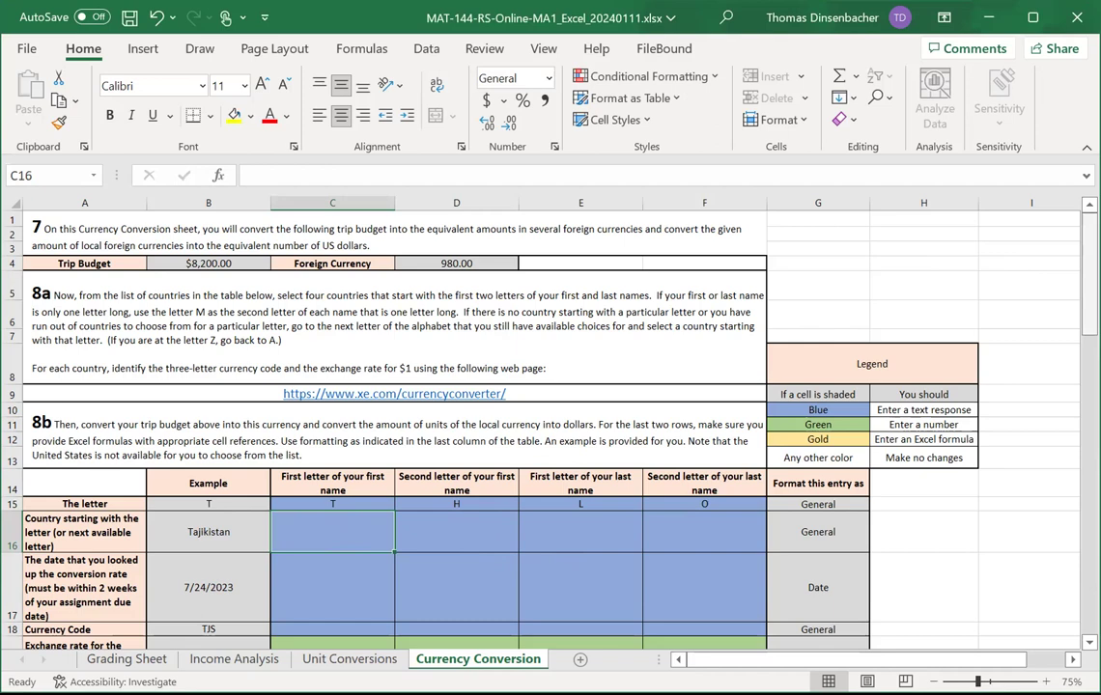
Check the country list, then enter Taiwan in C16
drag(1090, 270, 1090, 445)
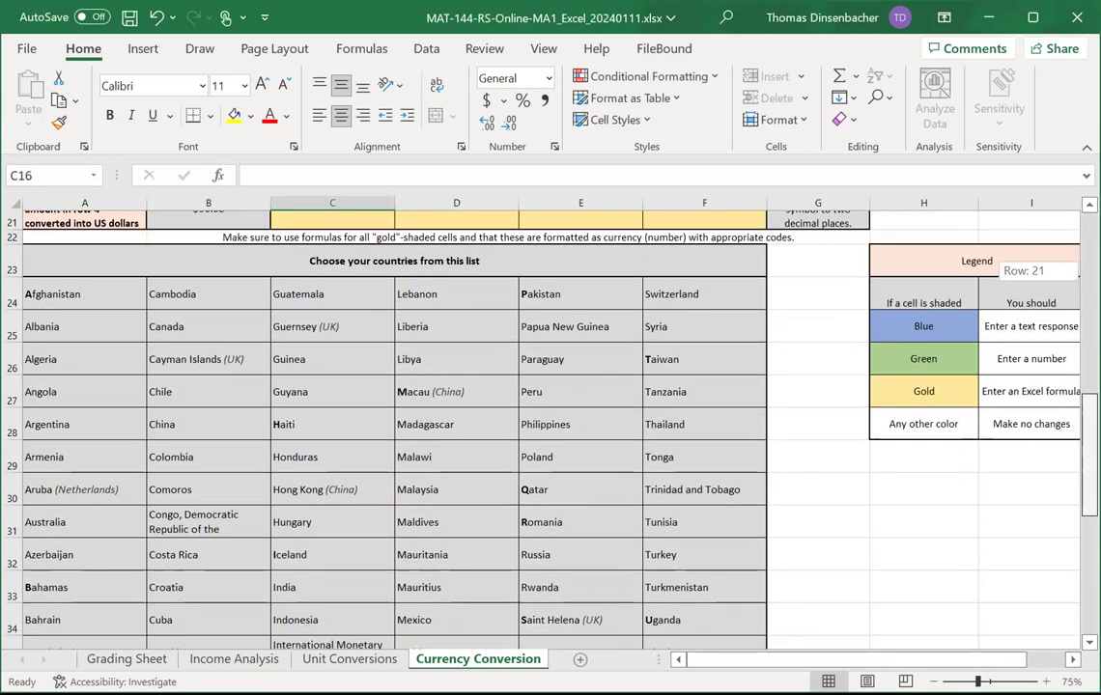
drag(1089, 445, 1089, 448)
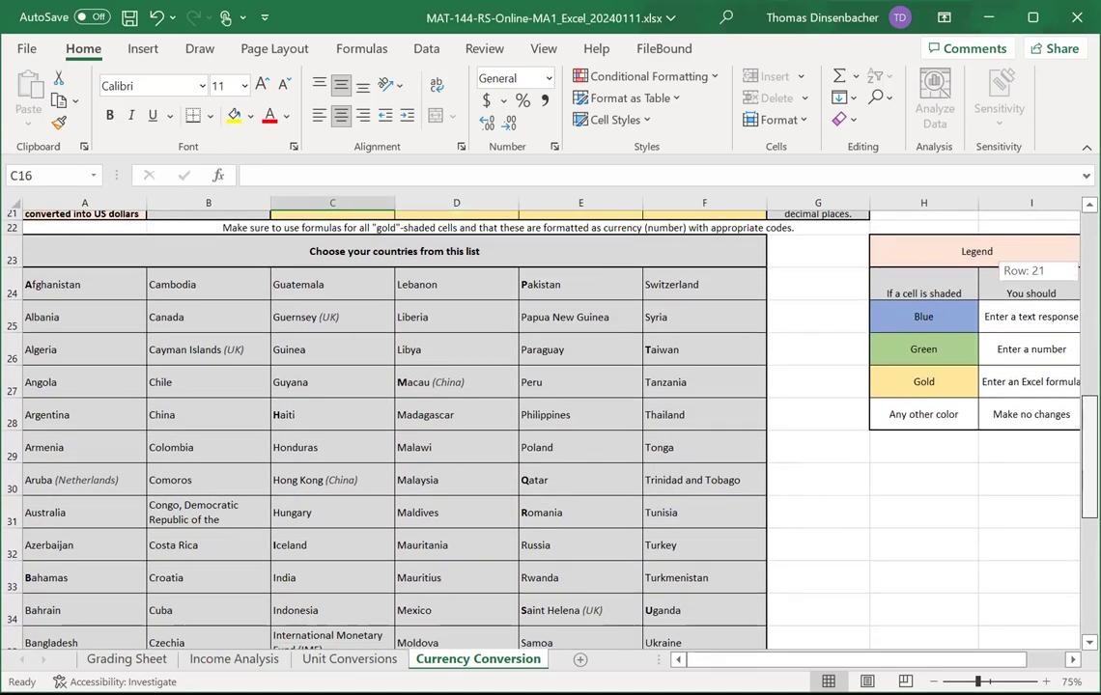
drag(1090, 448, 1089, 451)
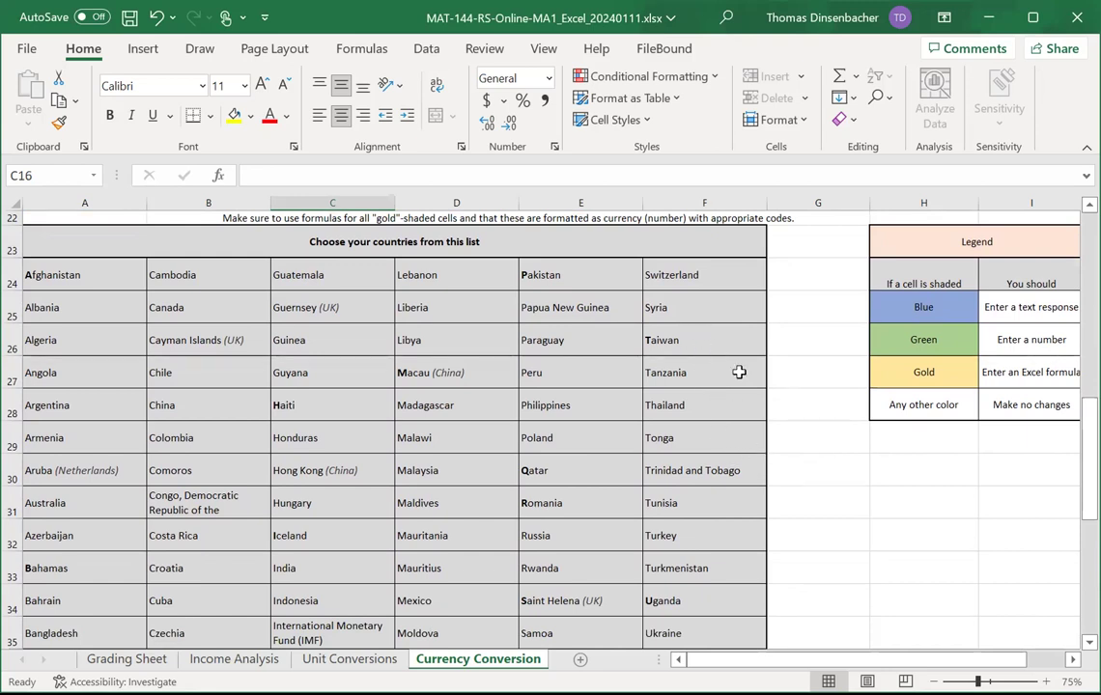
drag(1090, 446, 1089, 263)
text(Taiwan)
key(Return)
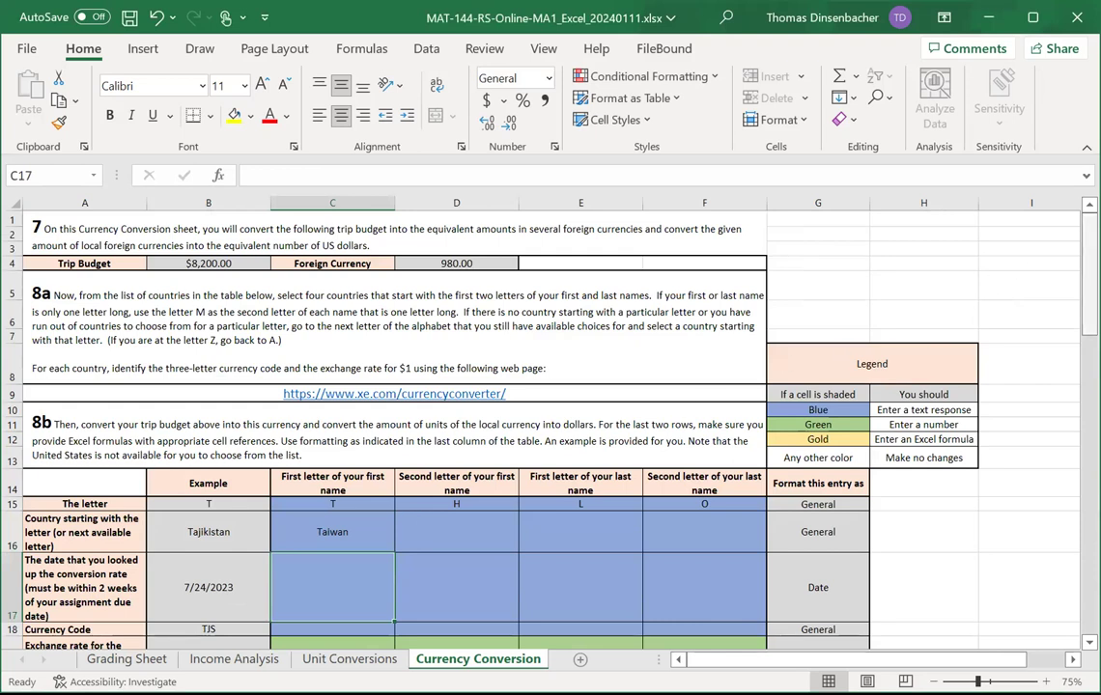
scroll(1023, 343, down, 1)
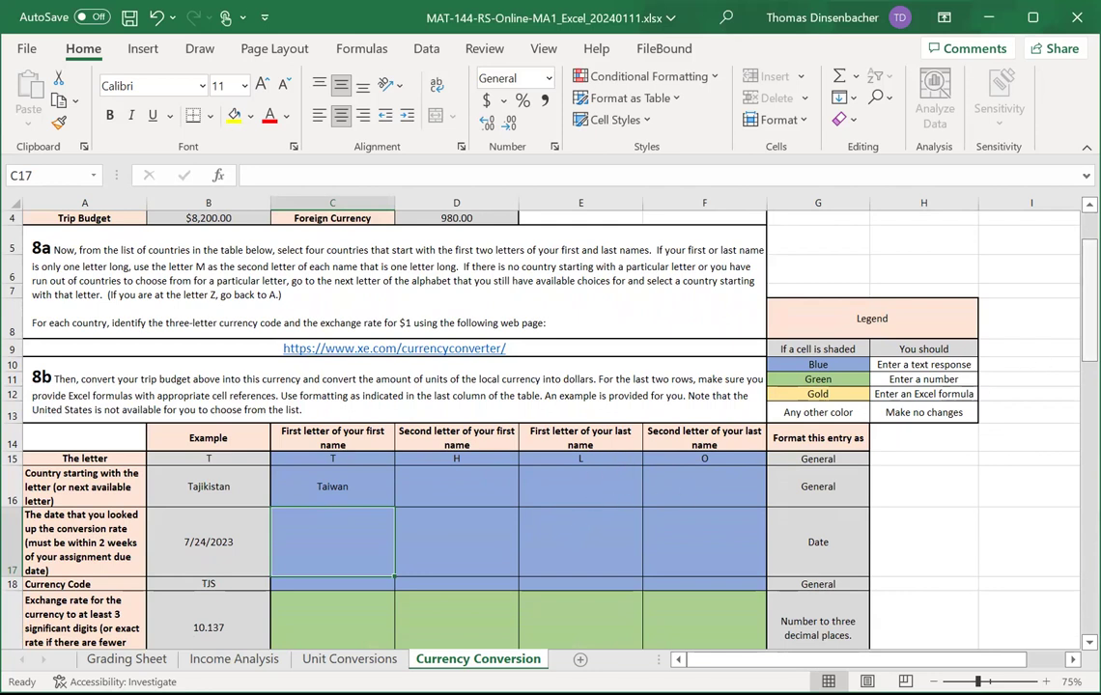
drag(1090, 270, 1090, 280)
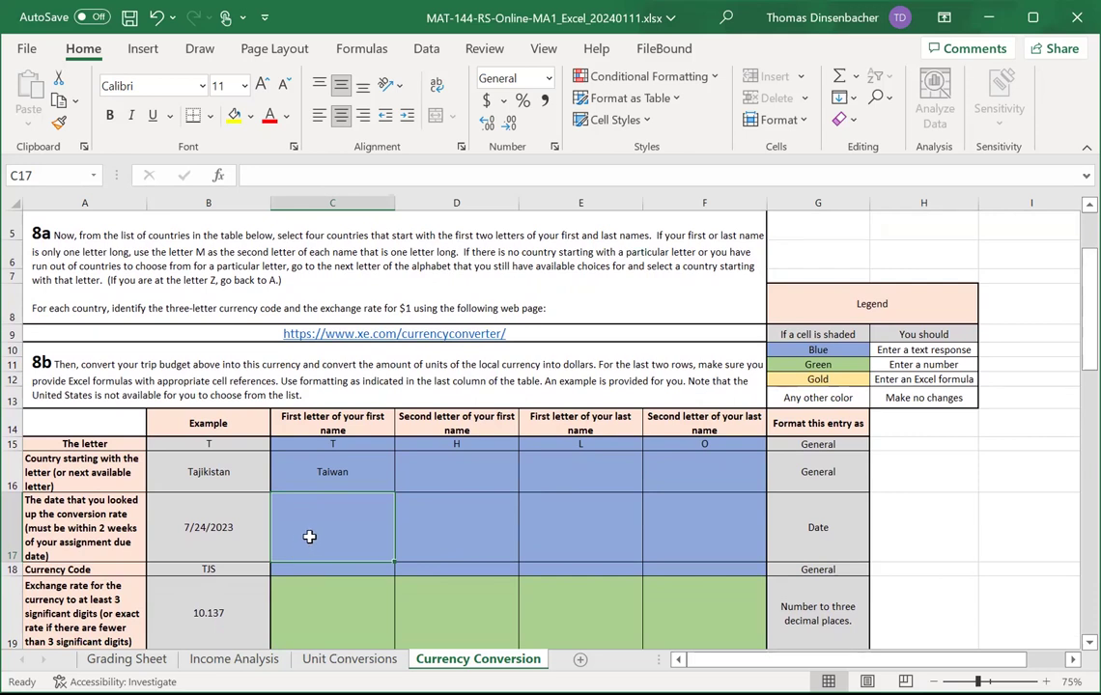
Enter 2/2/2024 as the lookup date in C17
text(2/2/2024)
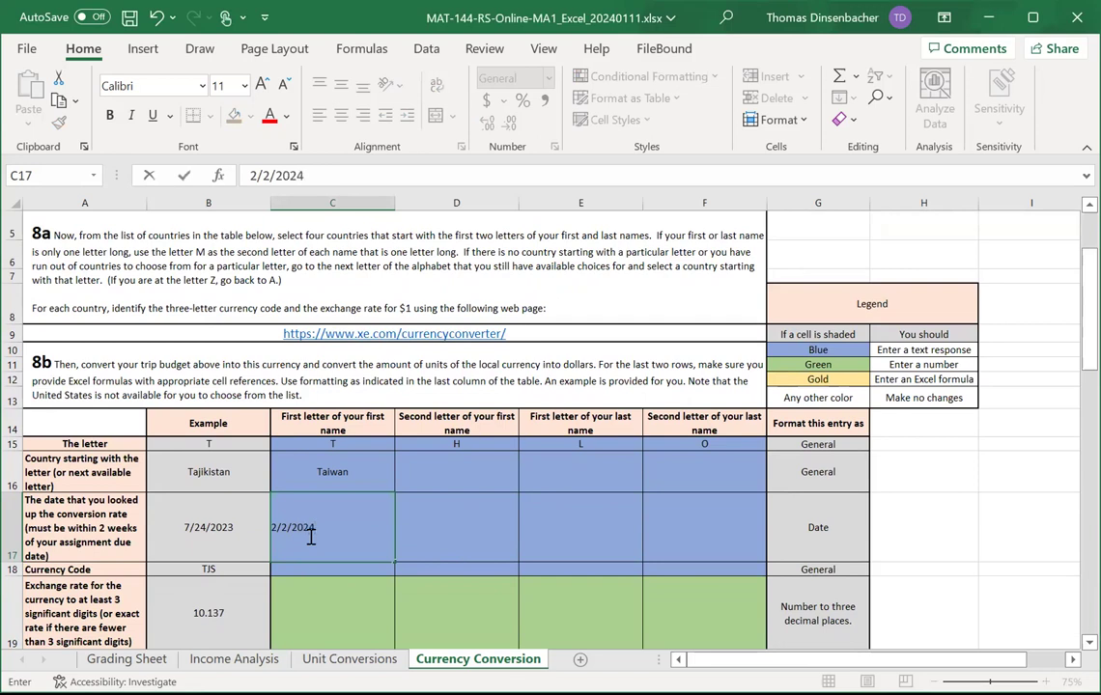
key(Return)
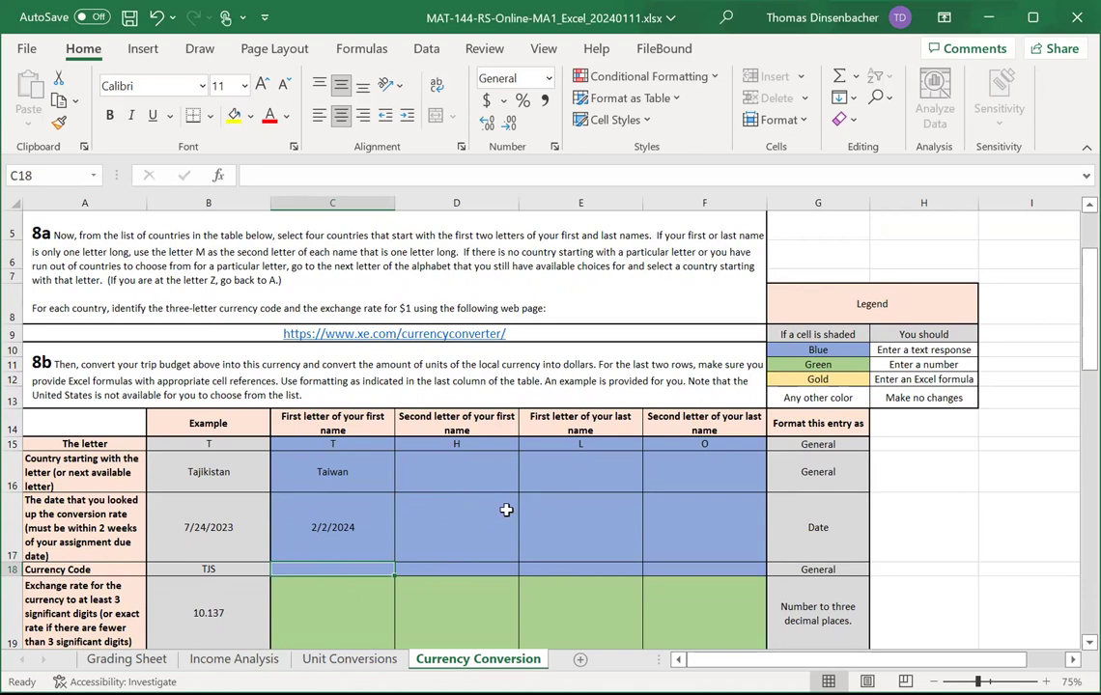
scroll(512, 507, down, 1)
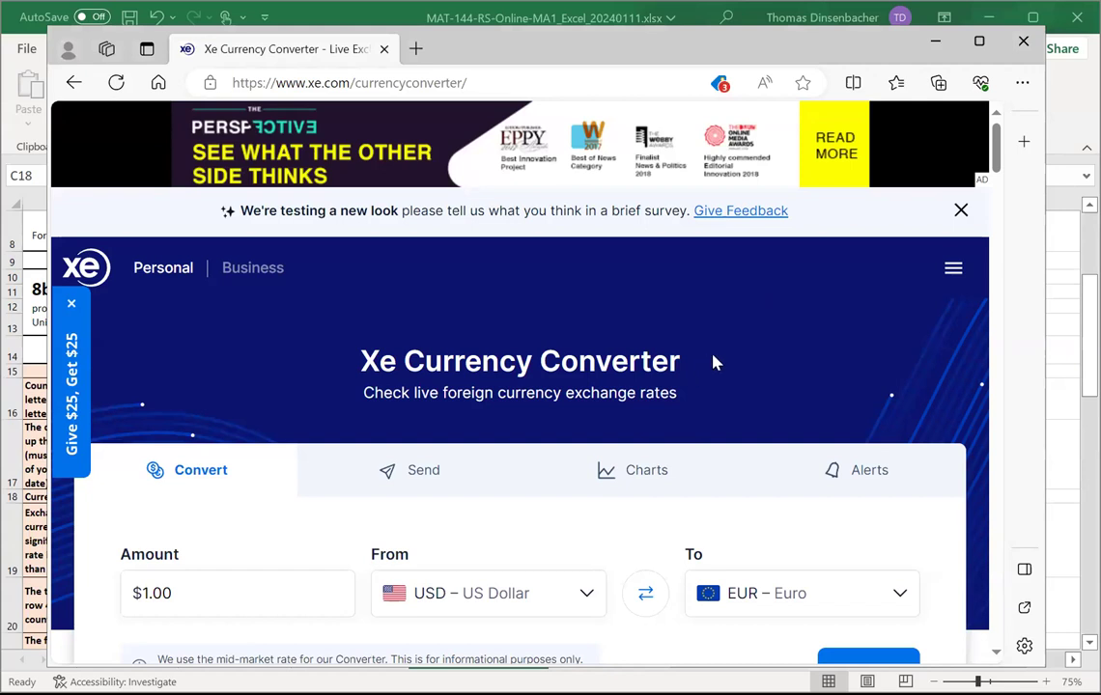
Choose TWD – Taiwan New Dollar as the Xe converter's target currency
scroll(890, 259, down, 2)
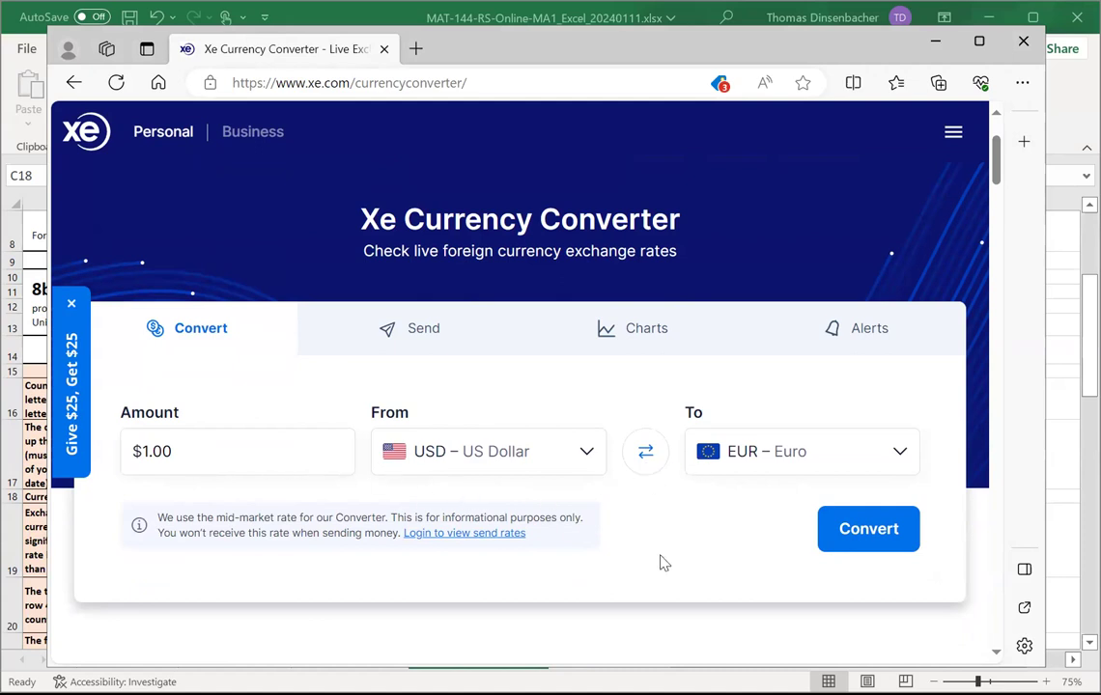
click(900, 455)
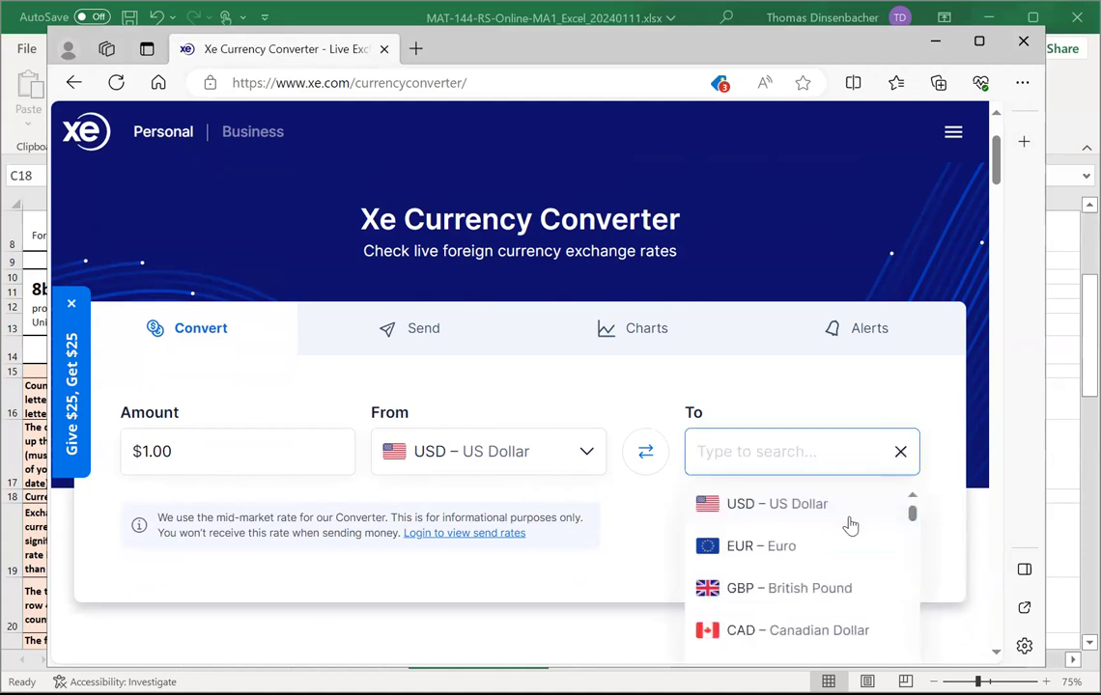
scroll(850, 525, down, 1)
scroll(850, 525, down, 2)
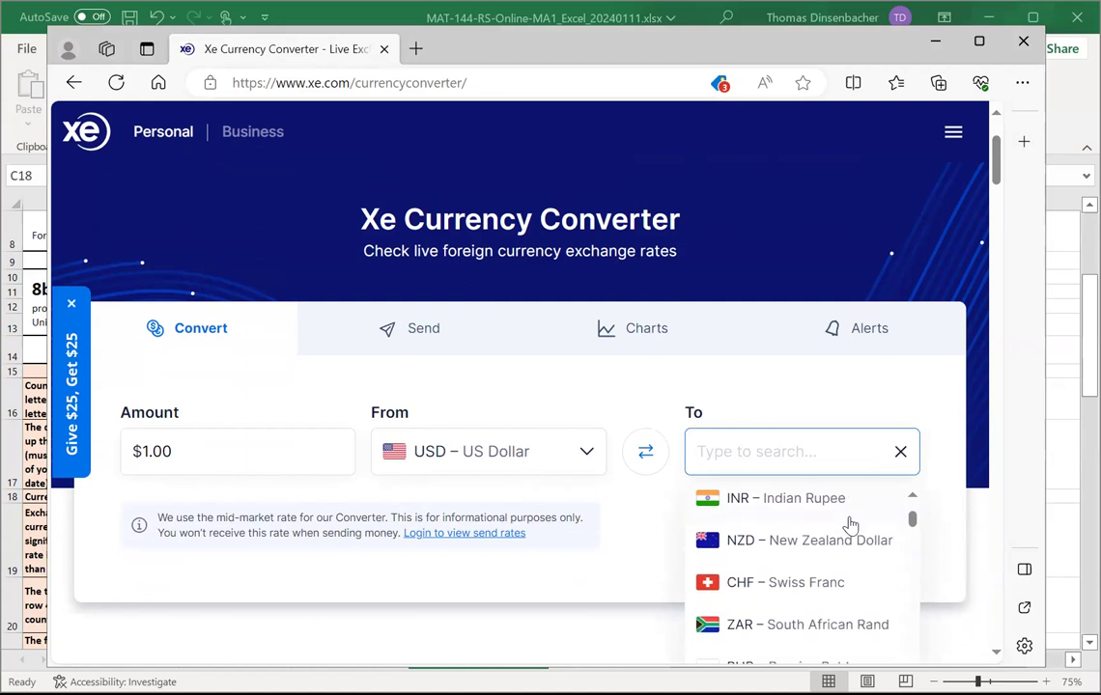
scroll(850, 525, down, 5)
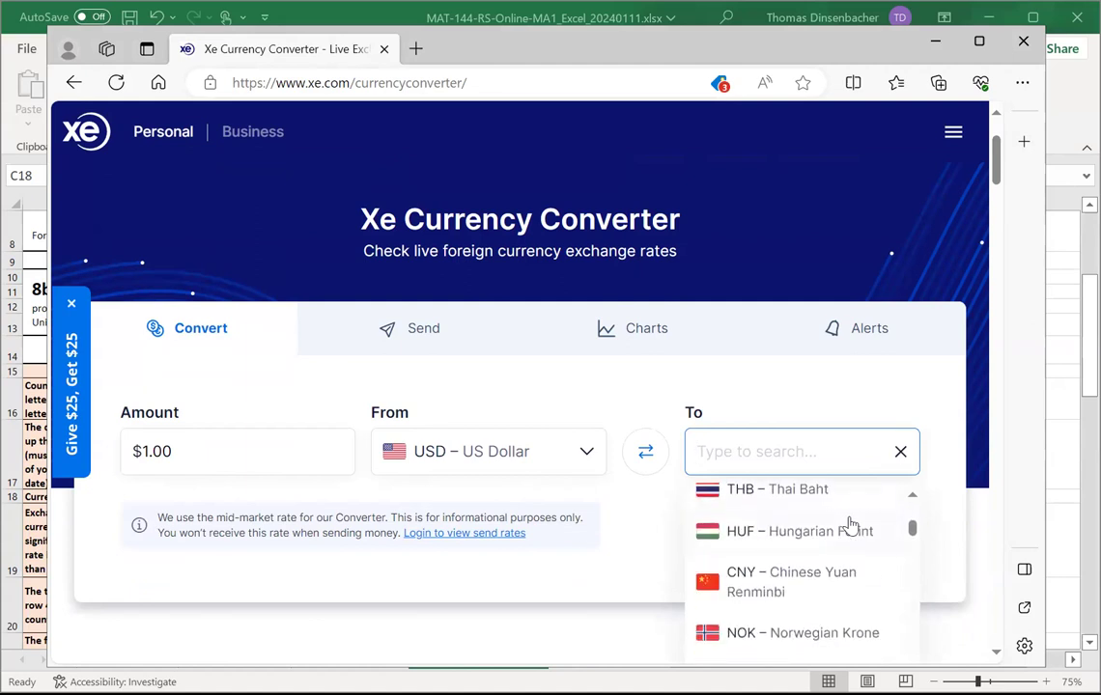
scroll(850, 525, down, 10)
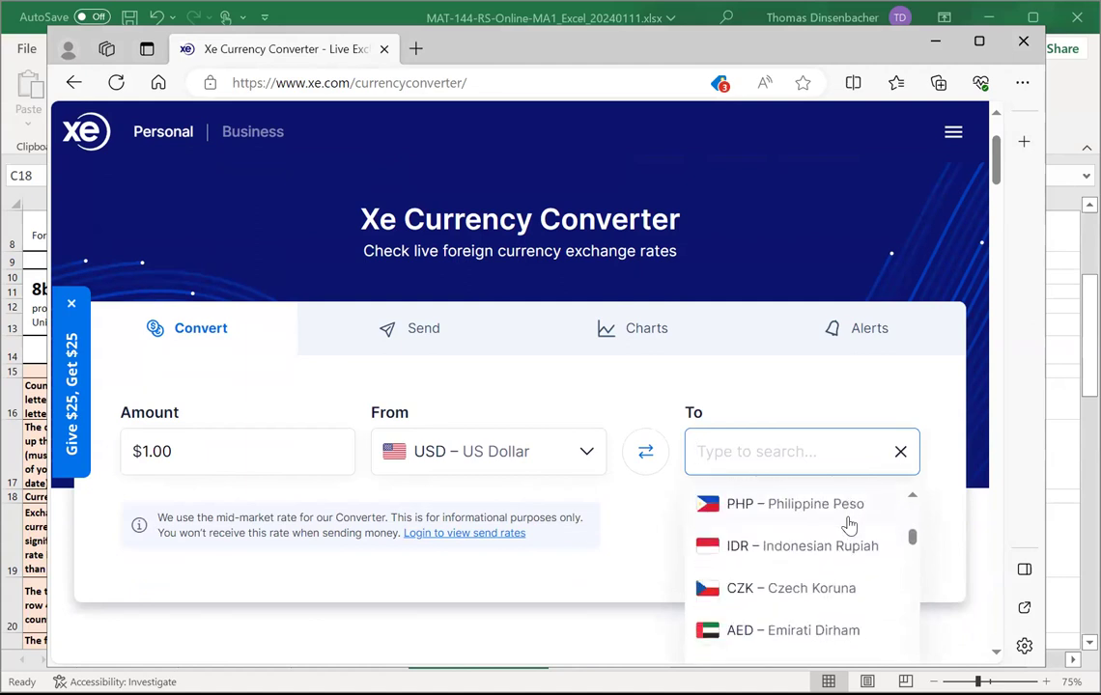
scroll(850, 525, down, 2)
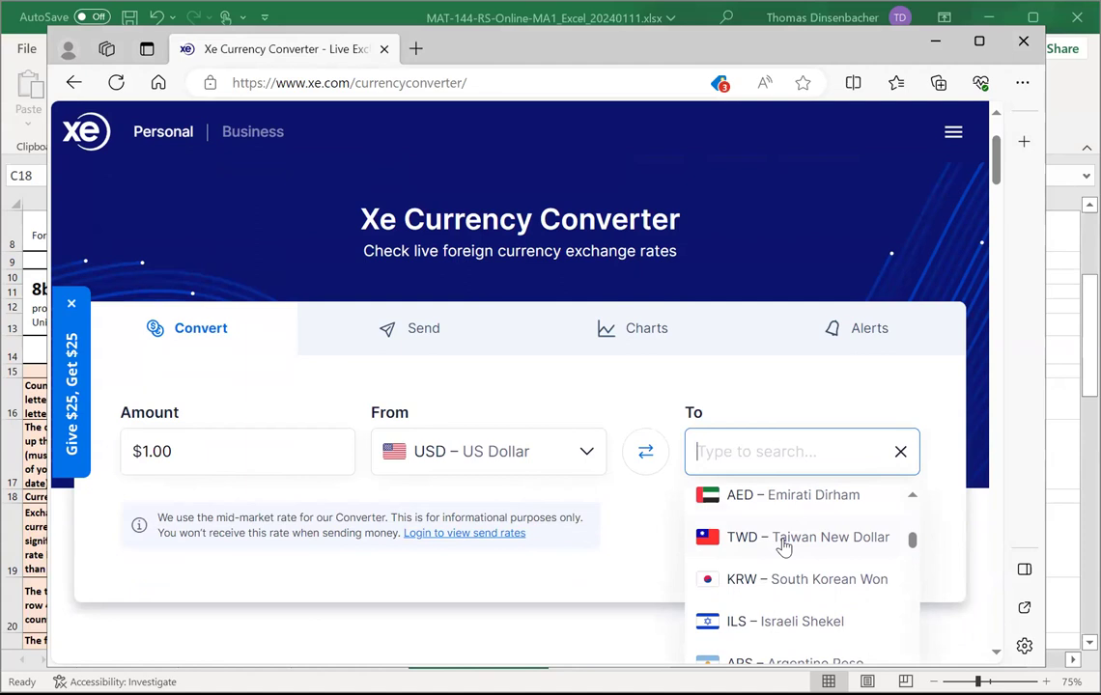
click(784, 547)
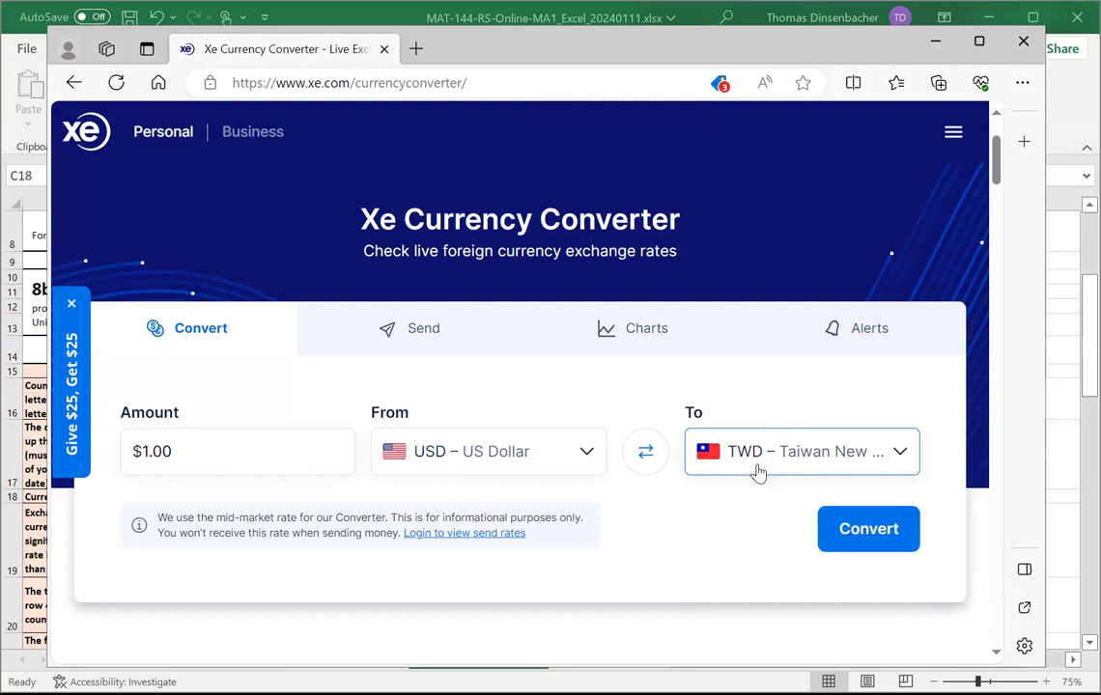
Run the conversion to show 1 USD equals 31.391073 TWD
click(857, 533)
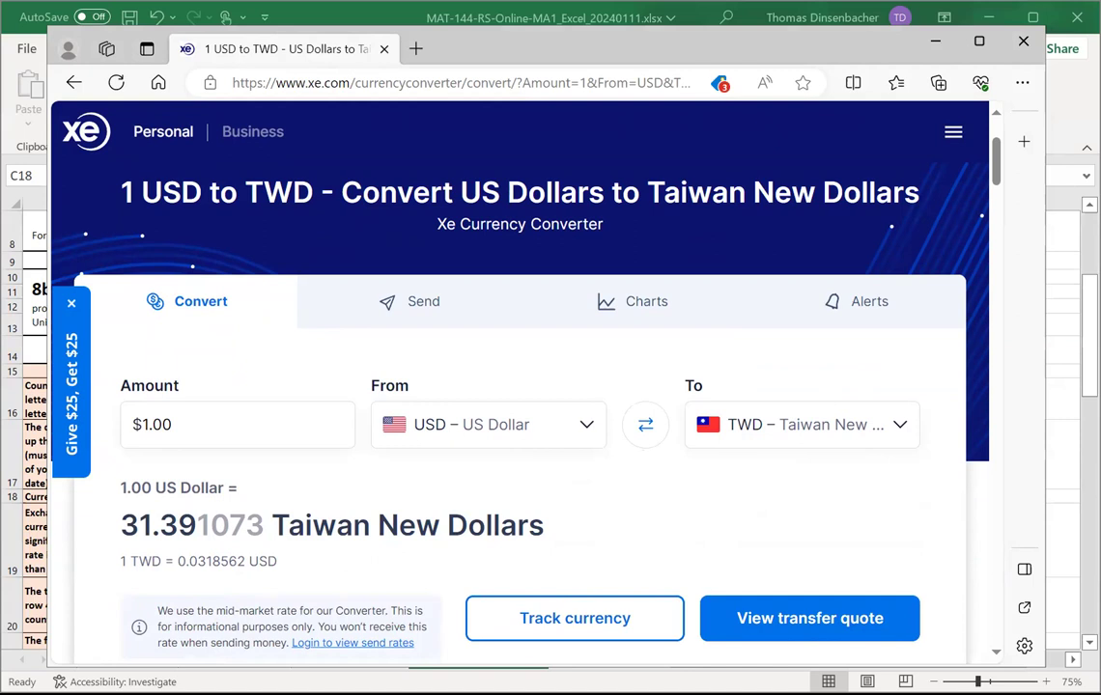
Back in Excel, enter currency code TWD in C18 and rate 31.391 in C19
key(alt+Tab)
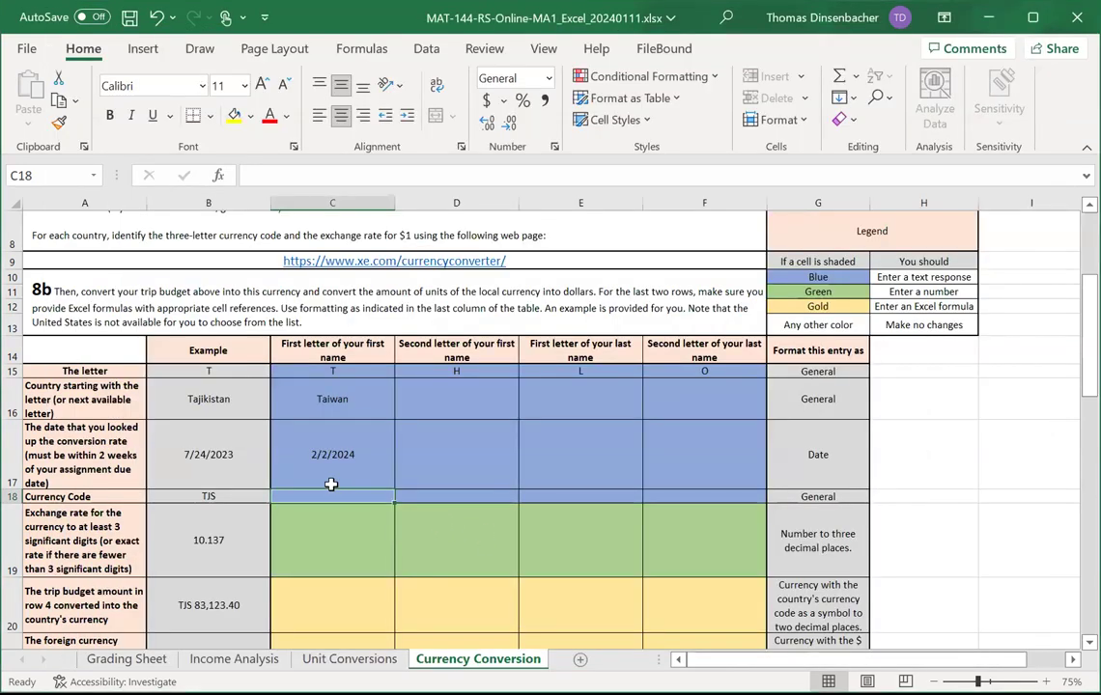
text(TWD)
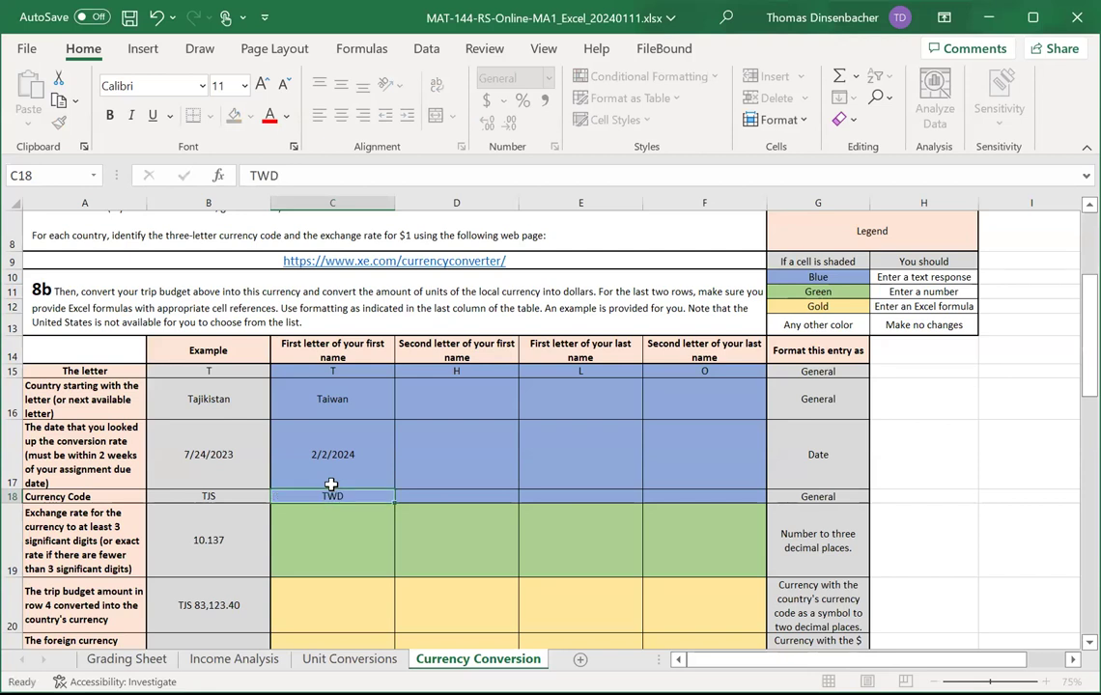
key(Return)
text(31.391)
key(Return)
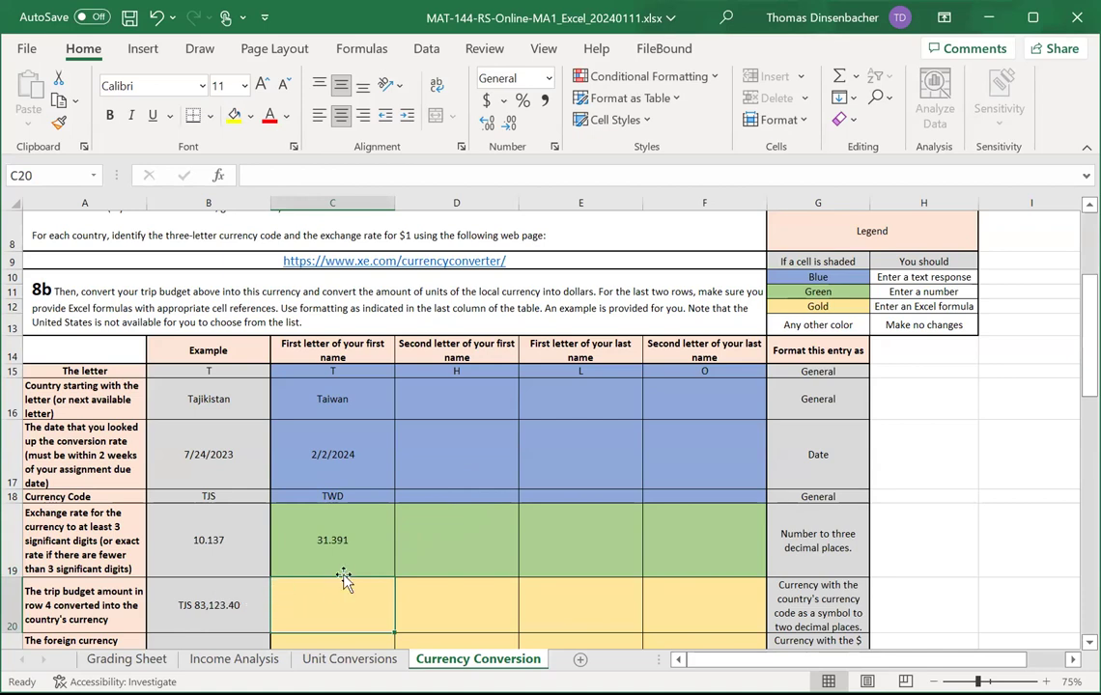
Set up the conversion formulas =$B4*C19 in C20 and =$D4/C19 in C21
drag(1090, 319, 1090, 251)
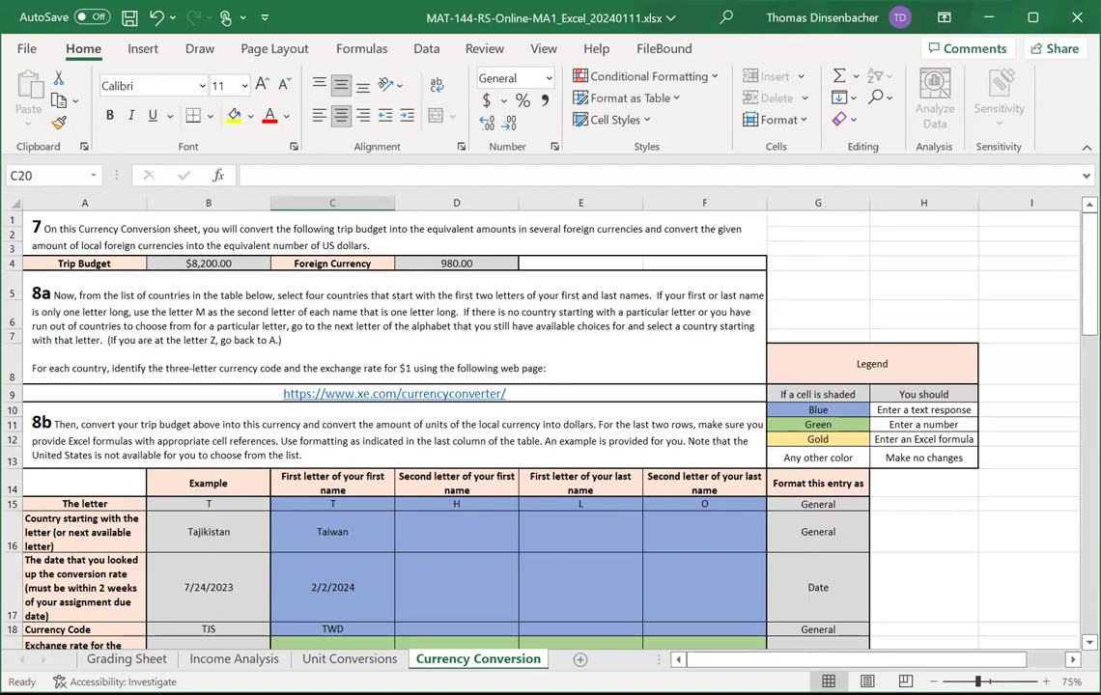
drag(1089, 261, 1089, 338)
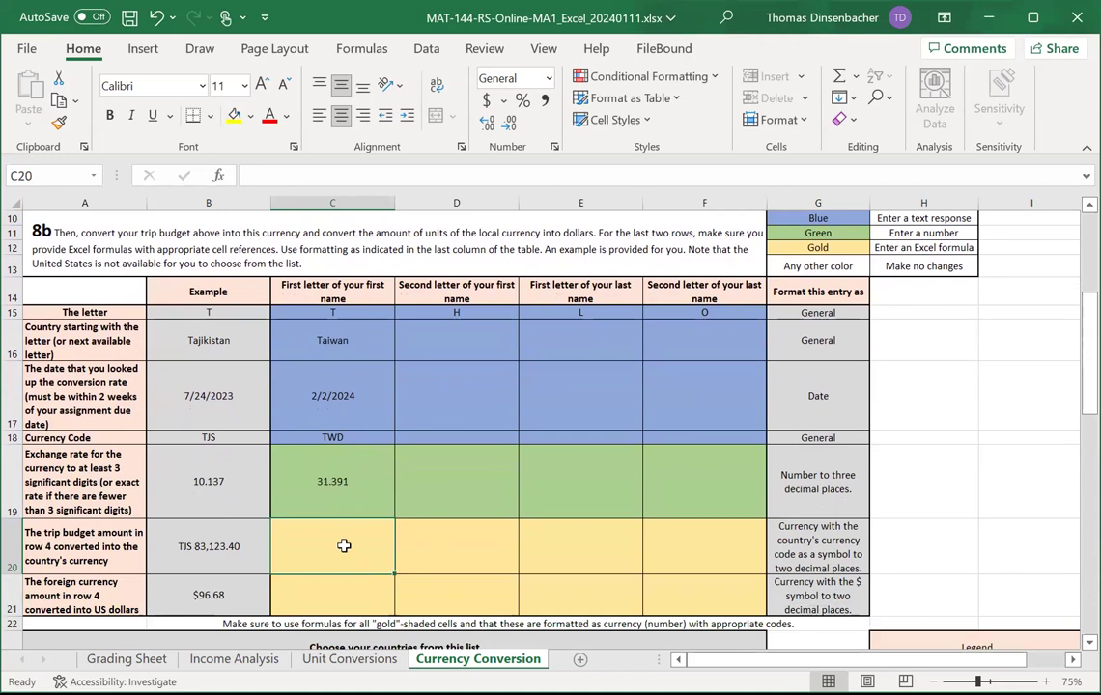
click(332, 593)
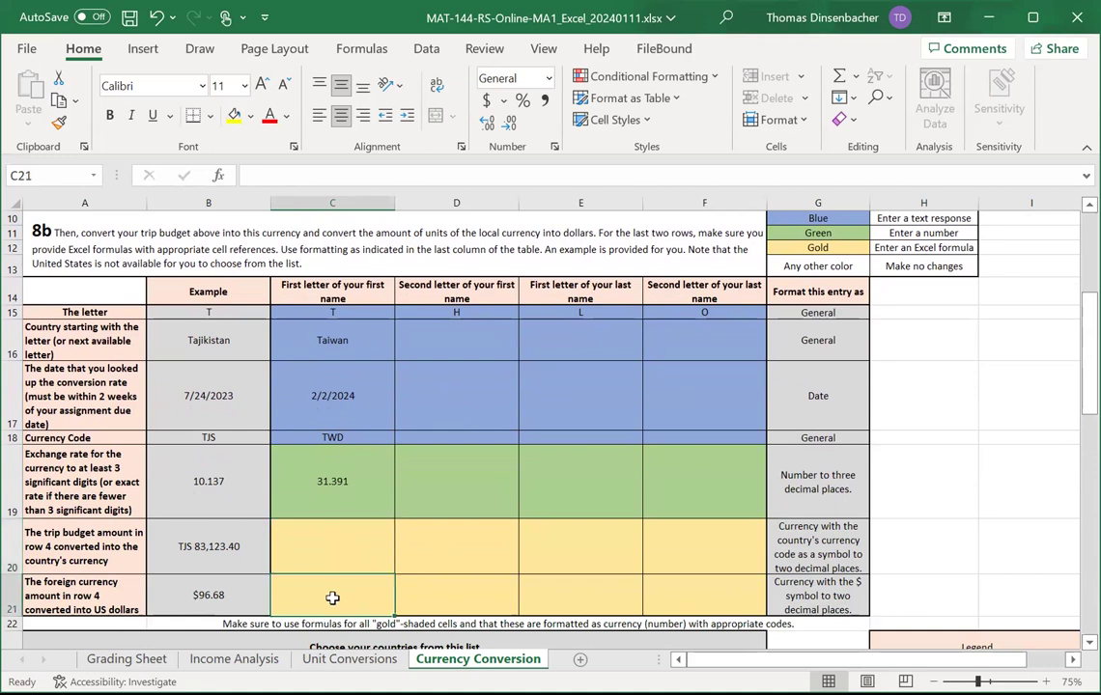
scroll(564, 295, up, 3)
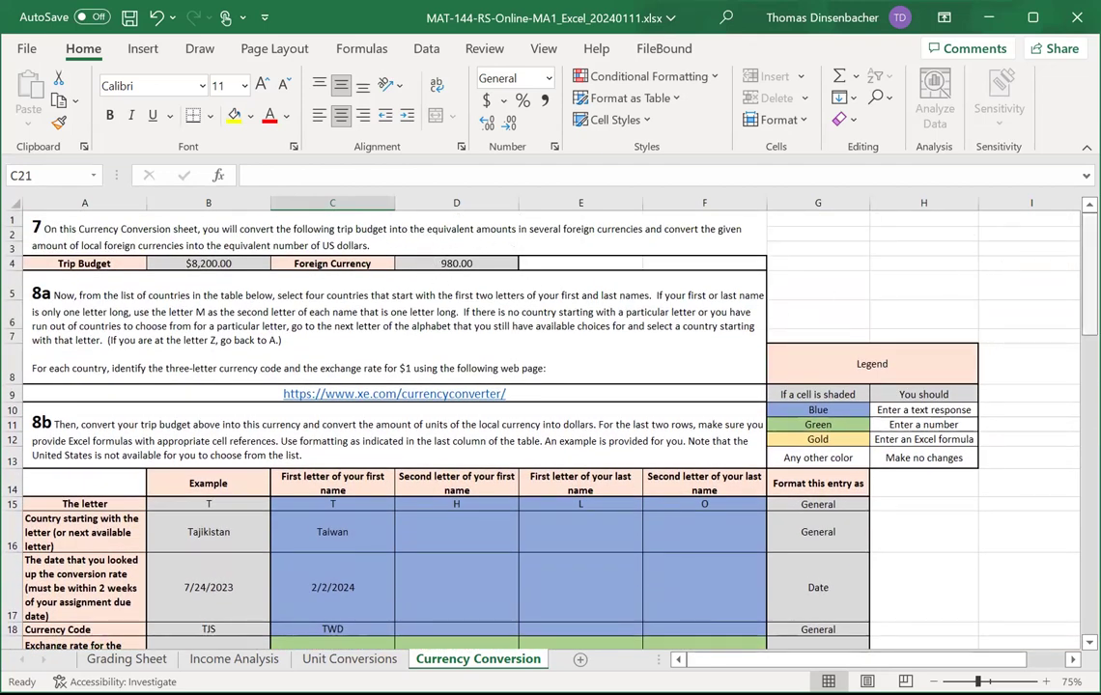
scroll(957, 279, down, 2)
scroll(957, 279, down, 2)
scroll(957, 279, up, 1)
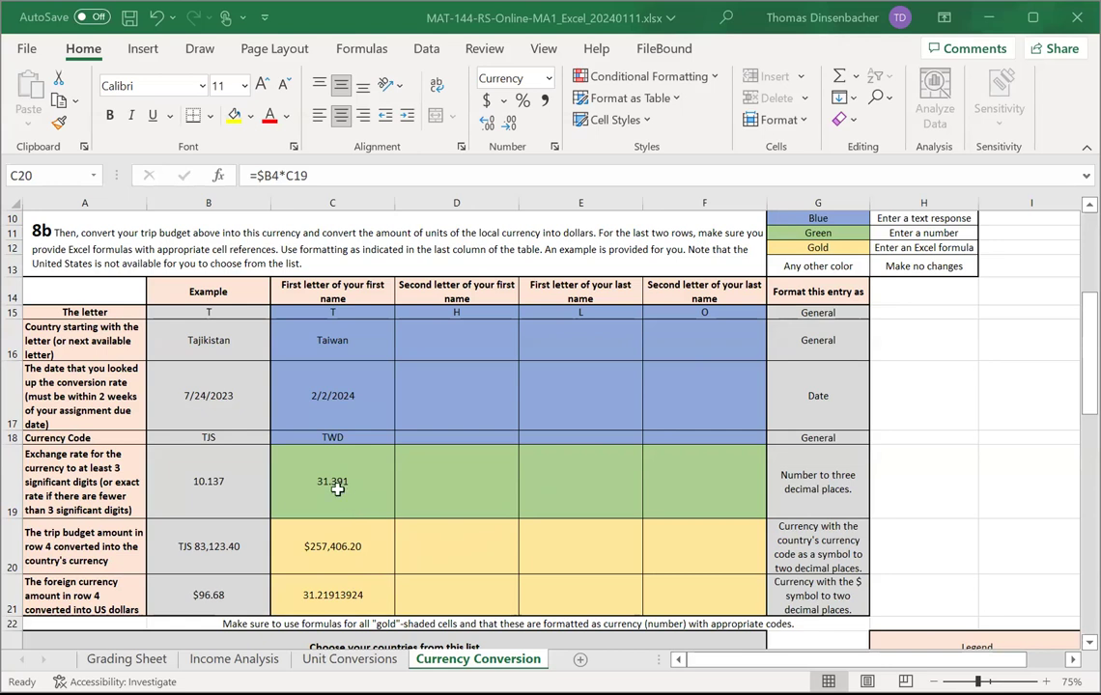
Format the C19 exchange rate as Number with three decimals, showing 31.391
click(337, 490)
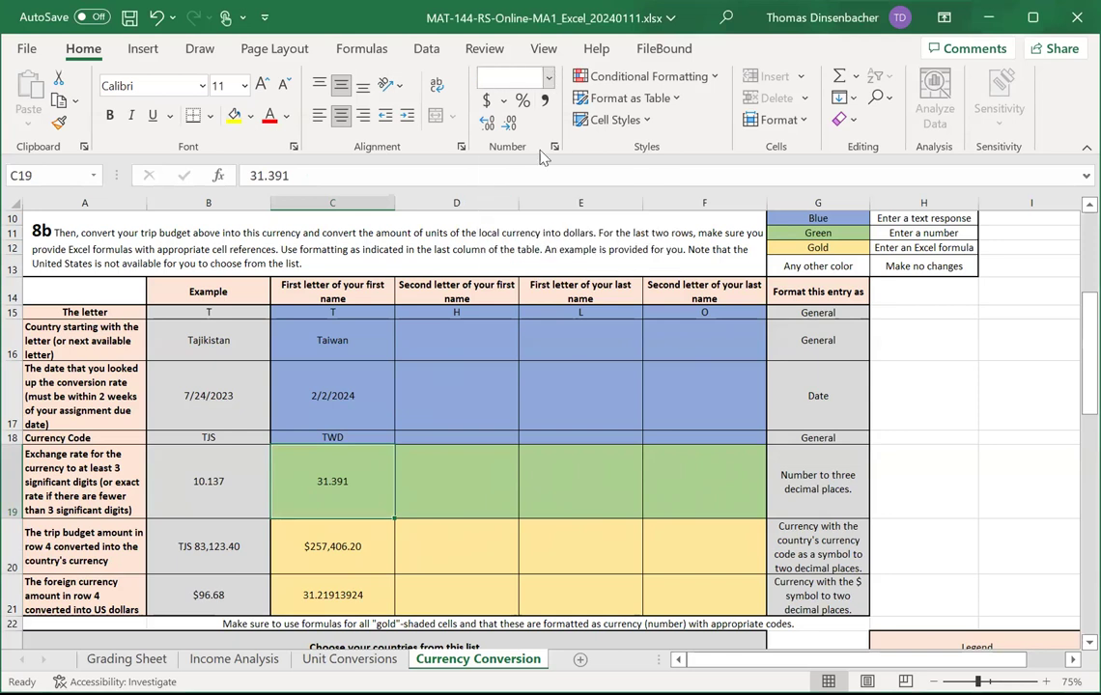
click(549, 78)
click(486, 151)
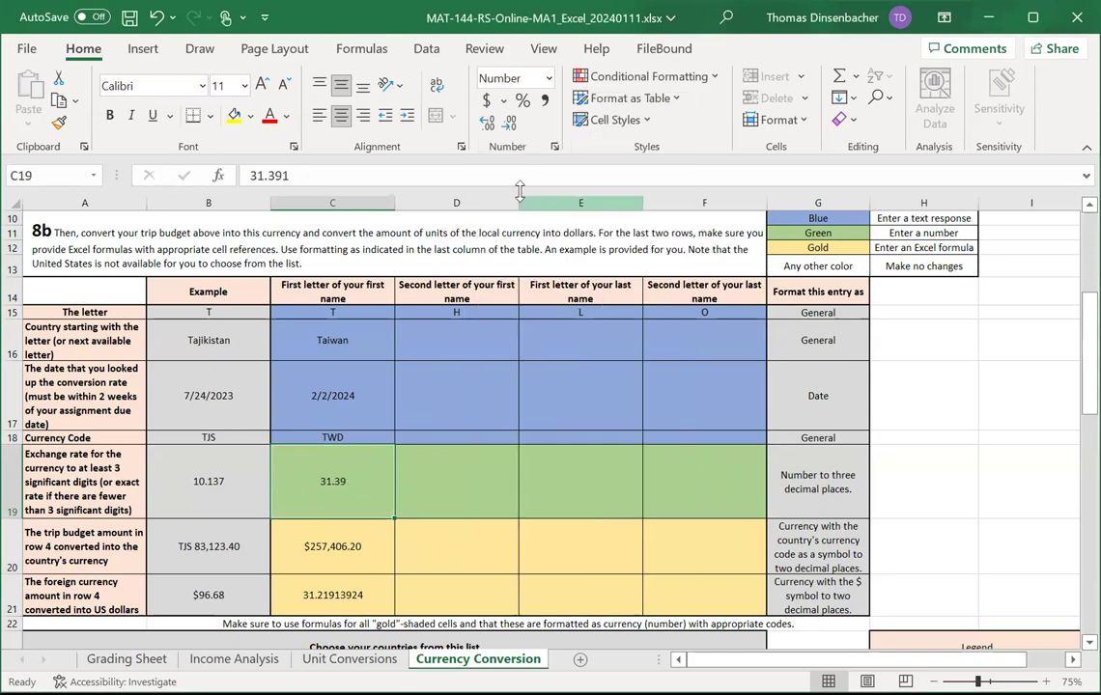
click(485, 124)
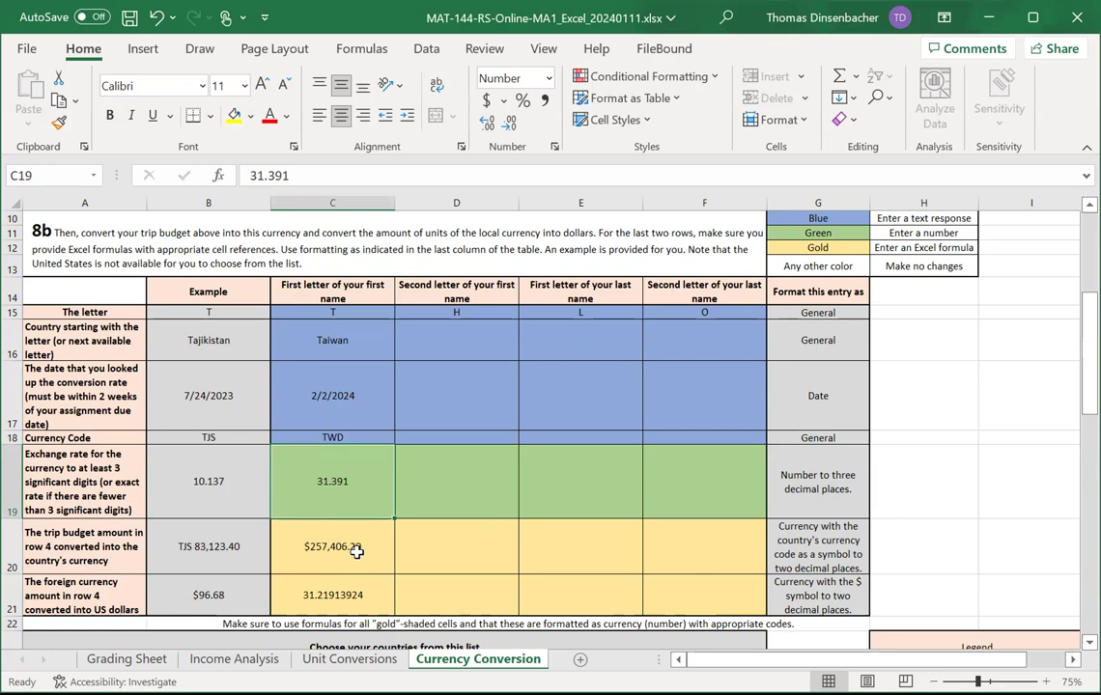
click(356, 550)
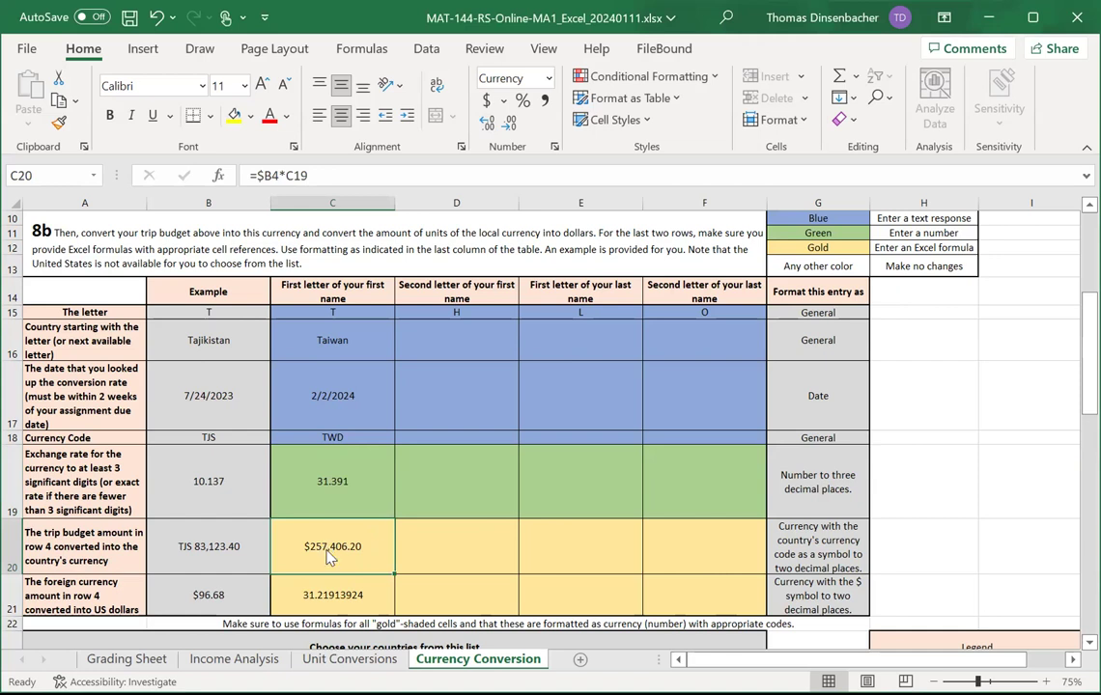
Format C20 as Currency with symbol TWD, so it reads TWD 257,406.20
right_click(330, 558)
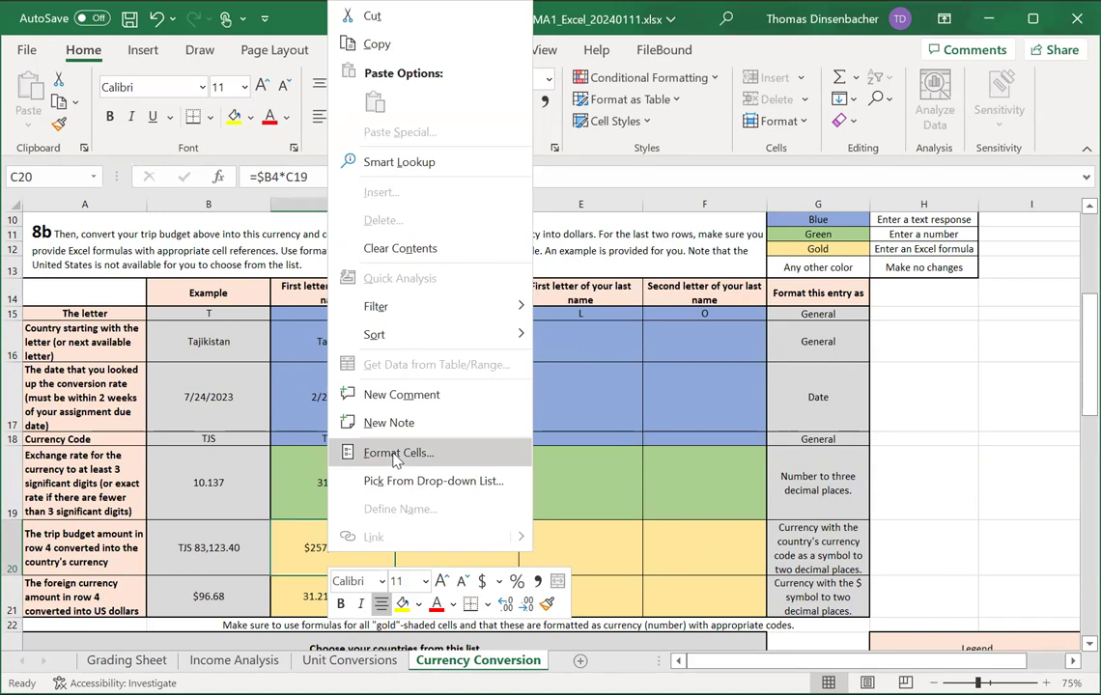
click(395, 454)
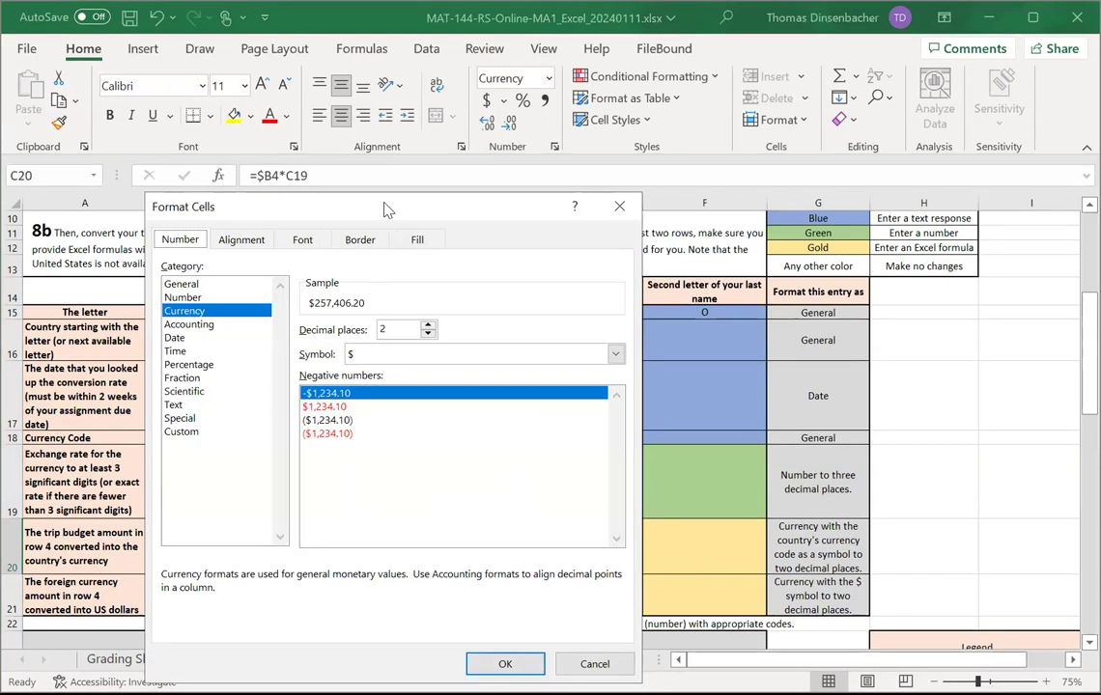
drag(384, 209, 685, 155)
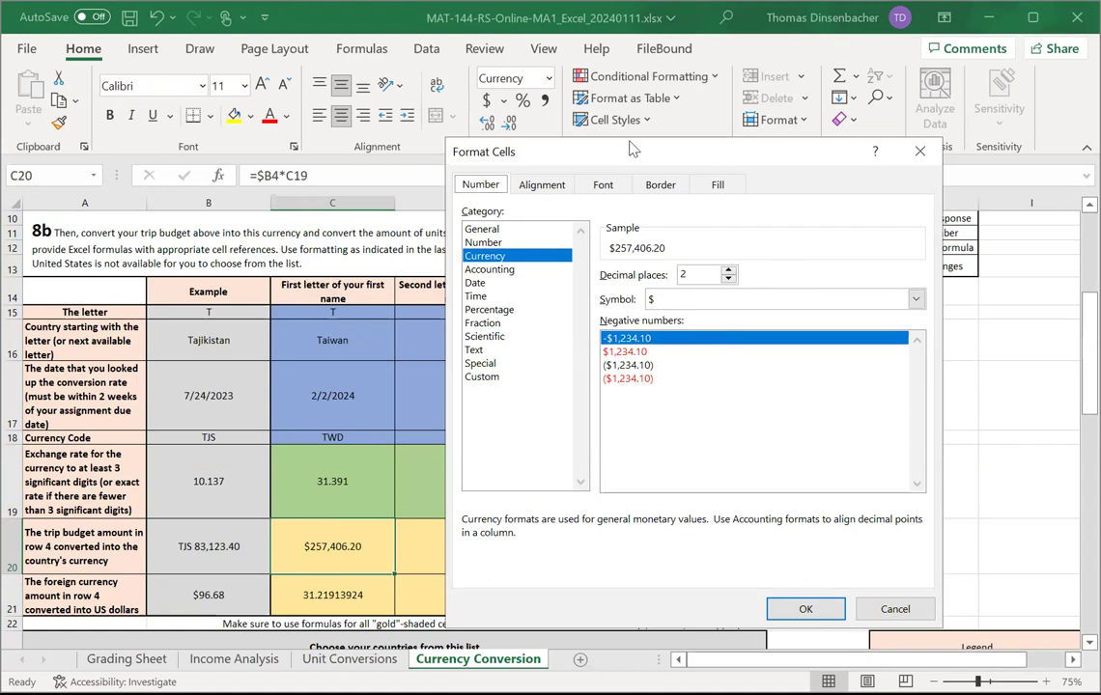
click(917, 300)
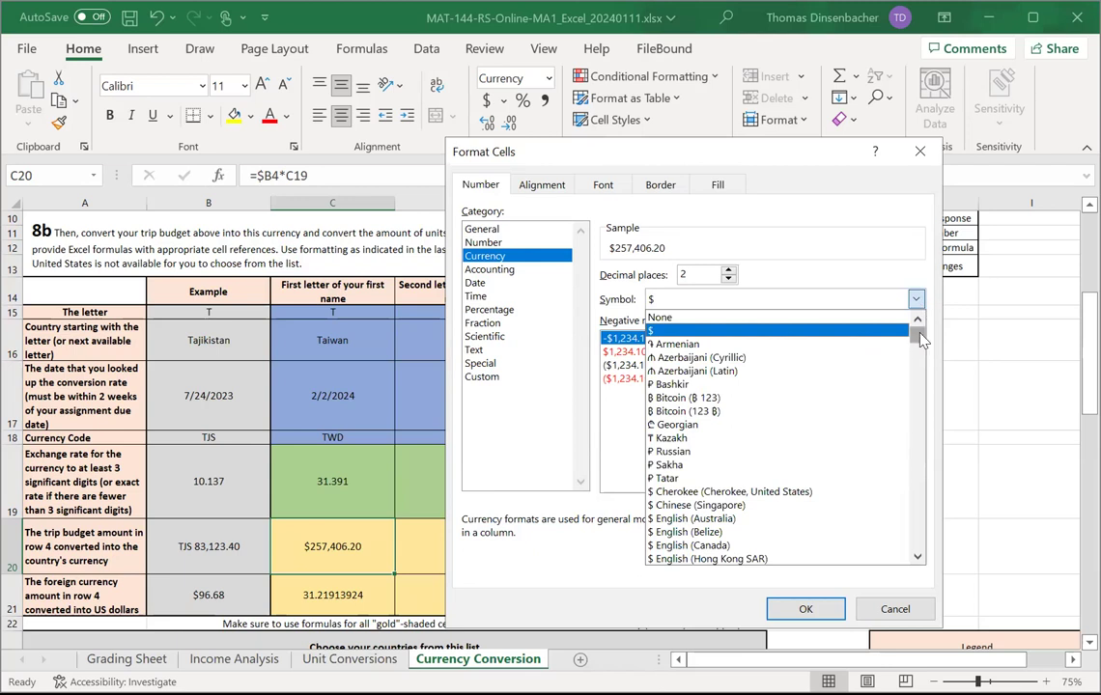
drag(923, 338, 922, 526)
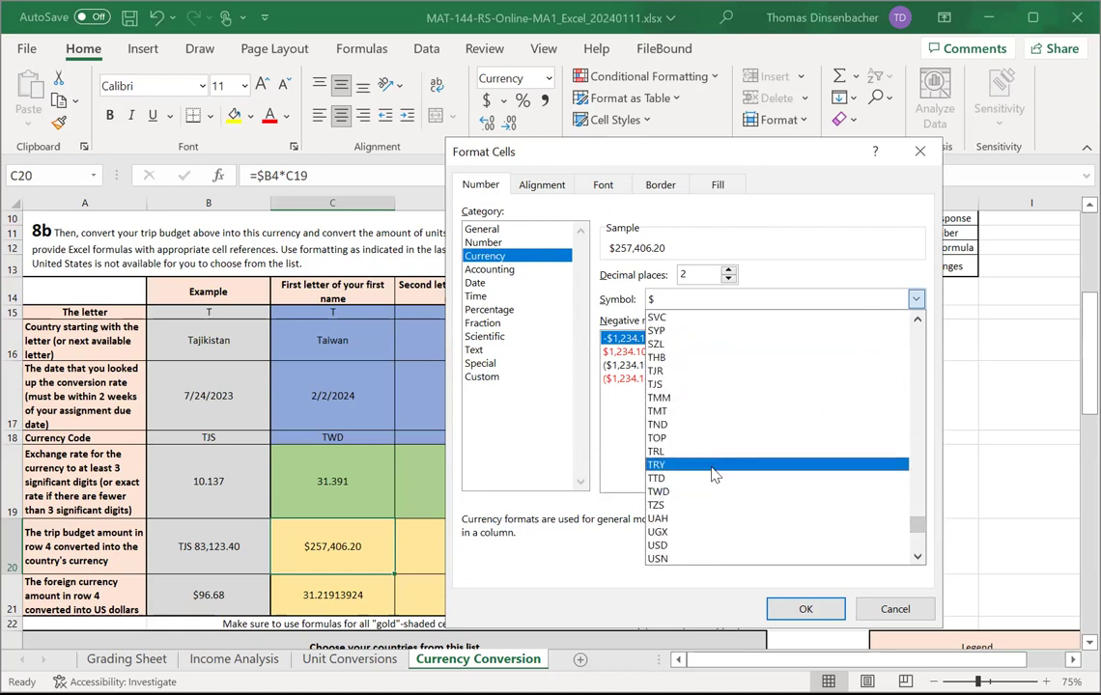
click(706, 499)
click(822, 604)
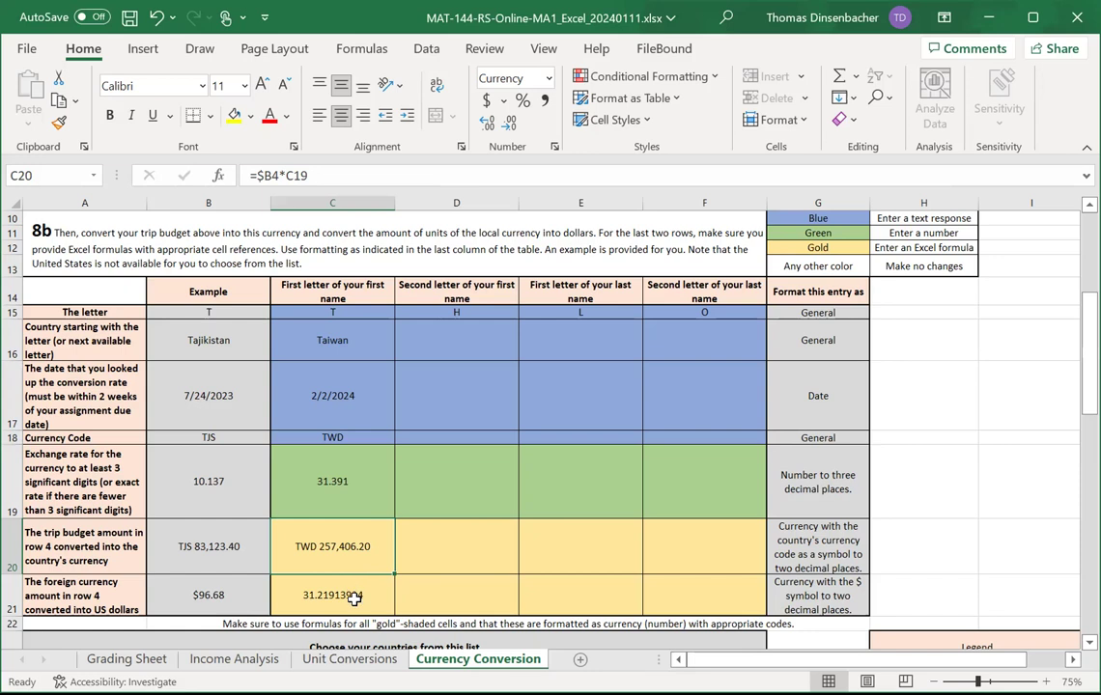
Apply the Currency number format to C21 so it reads $31.22
click(354, 600)
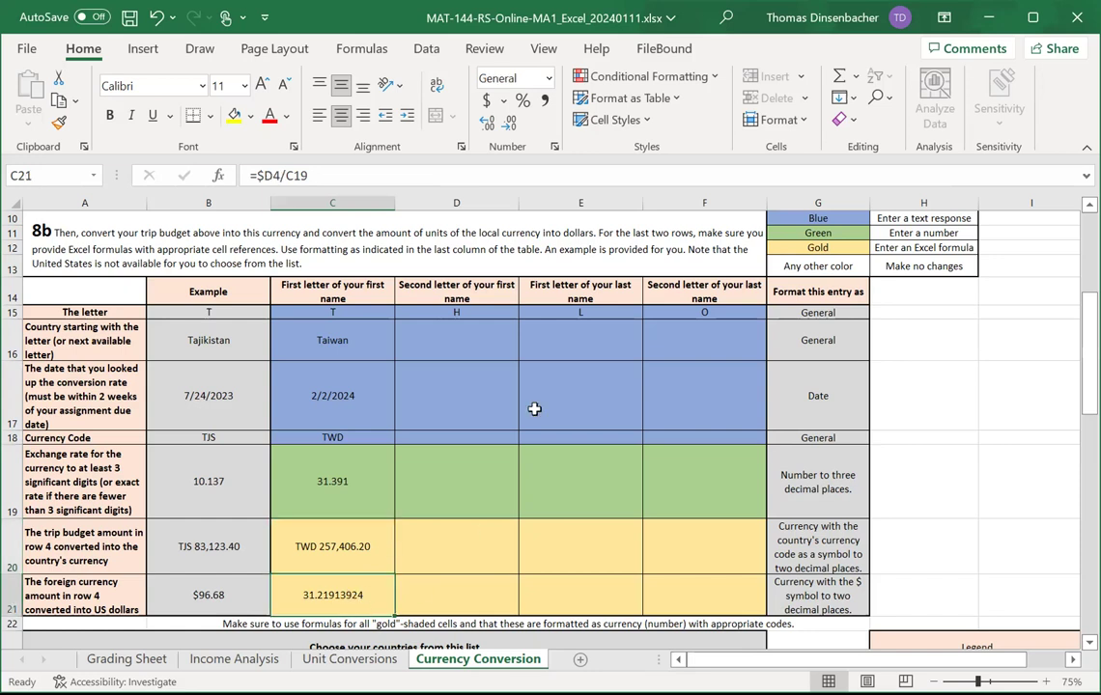
click(546, 81)
click(510, 197)
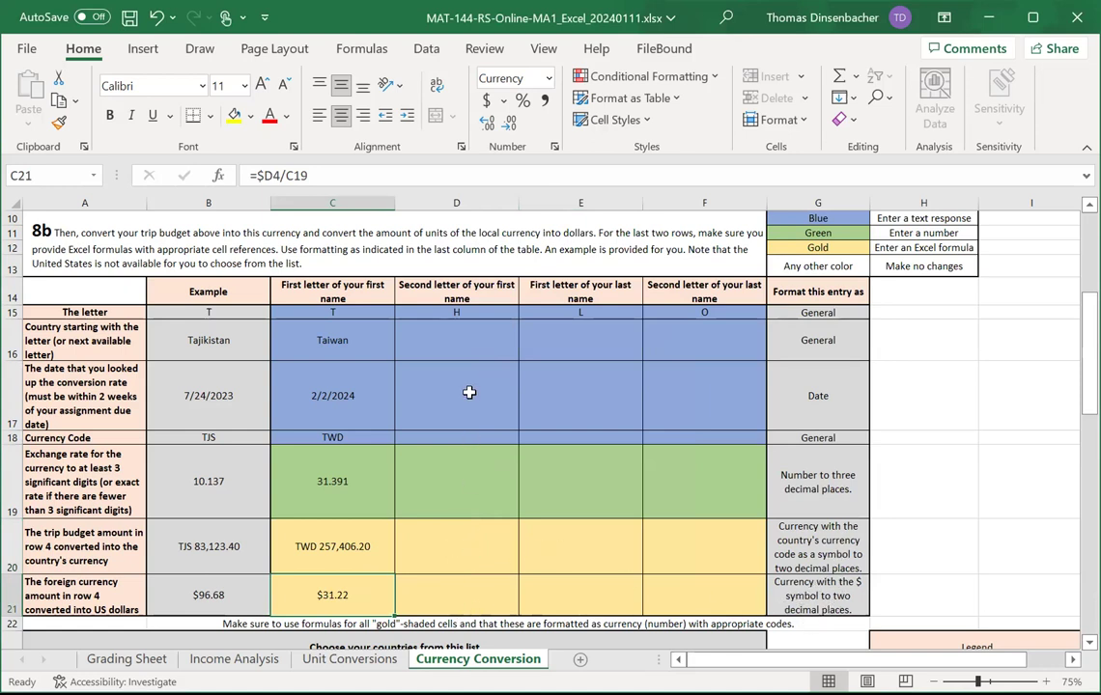
click(468, 355)
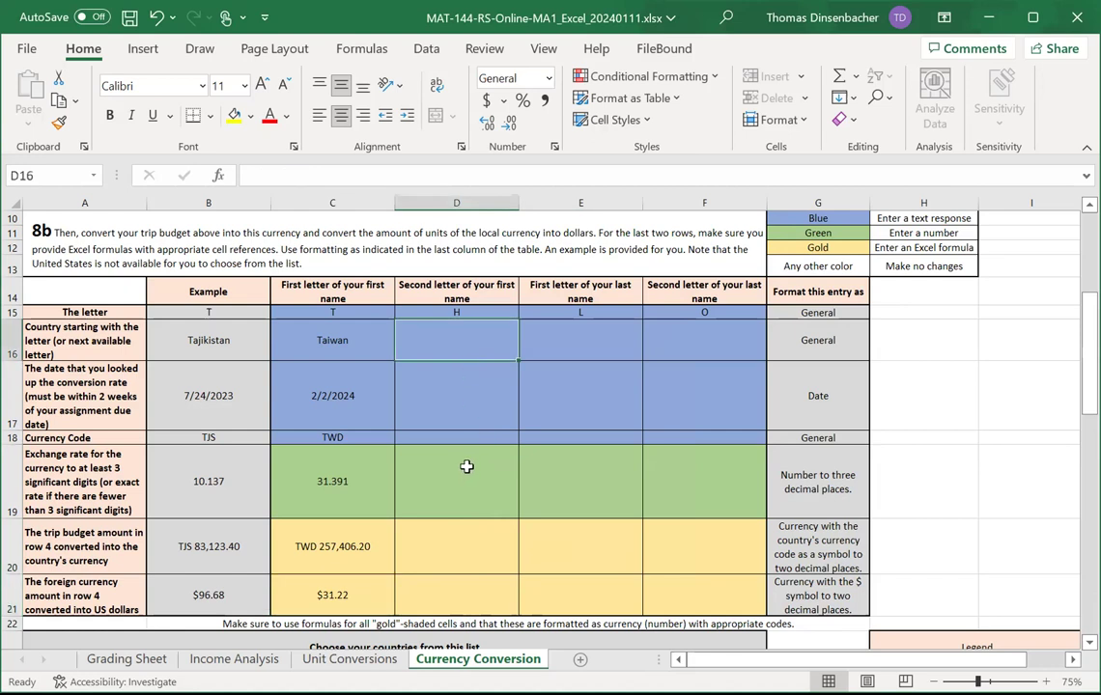